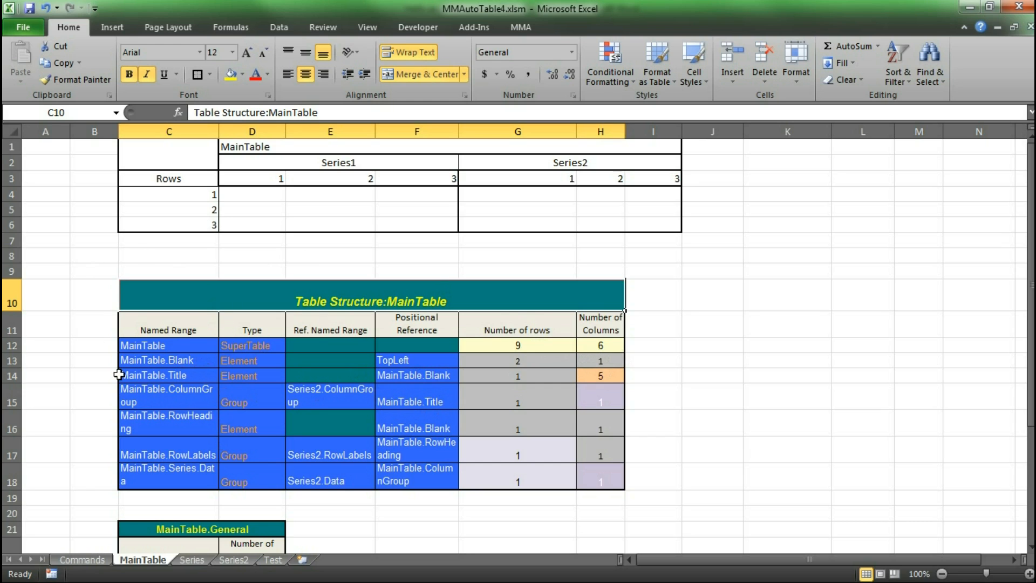
# Step: Go to the MainTable.Blank named range and look over the MainTable structure and general specification tables
pyautogui.click(116, 113)
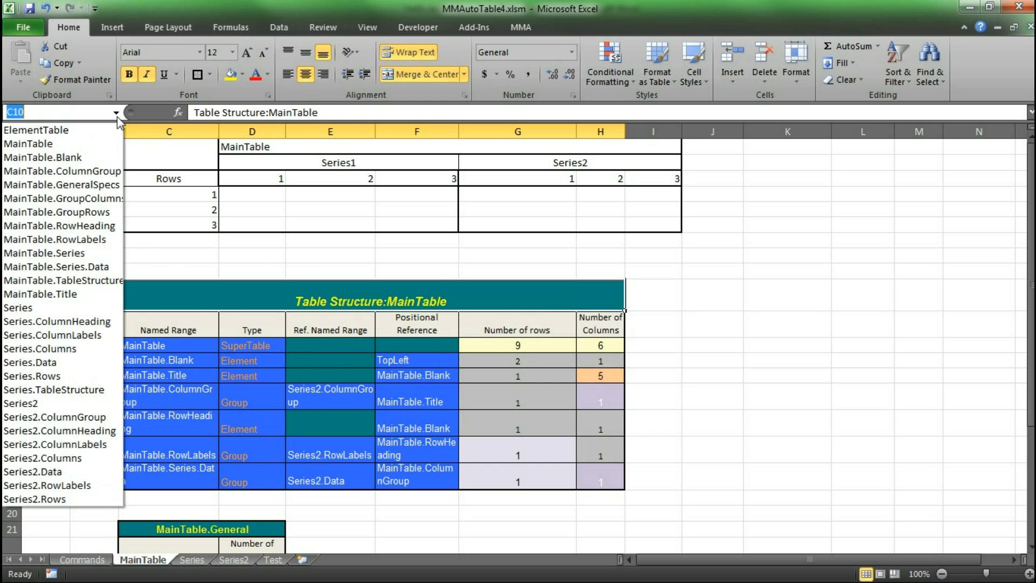
pyautogui.click(76, 161)
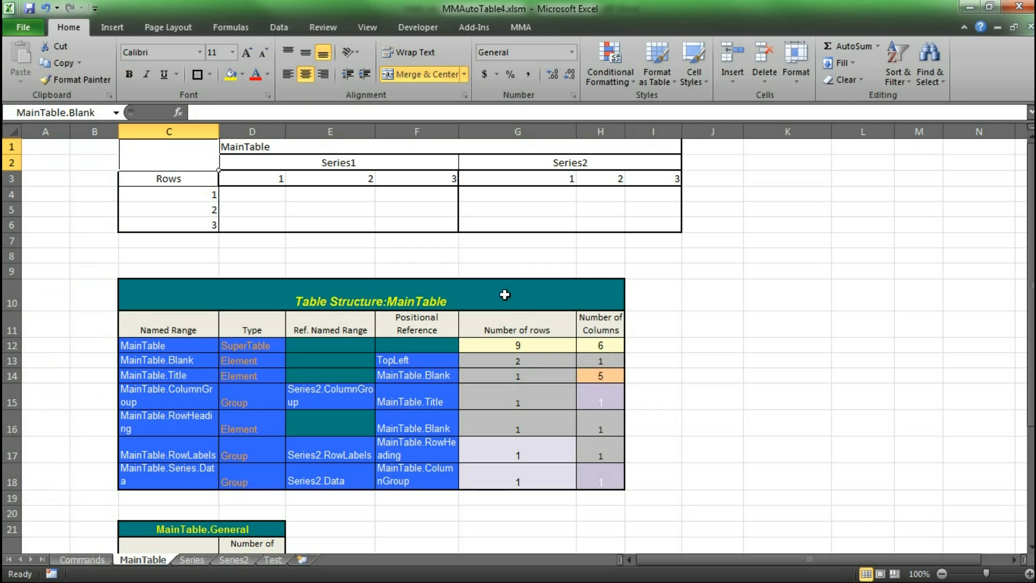
pyautogui.scroll(-1, 115, 266)
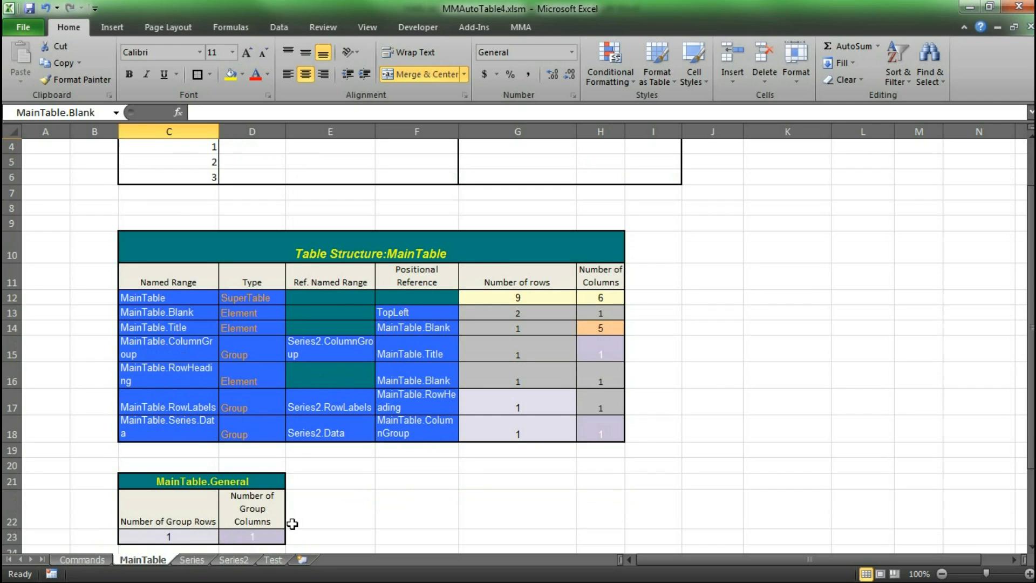
pyautogui.scroll(1, 275, 532)
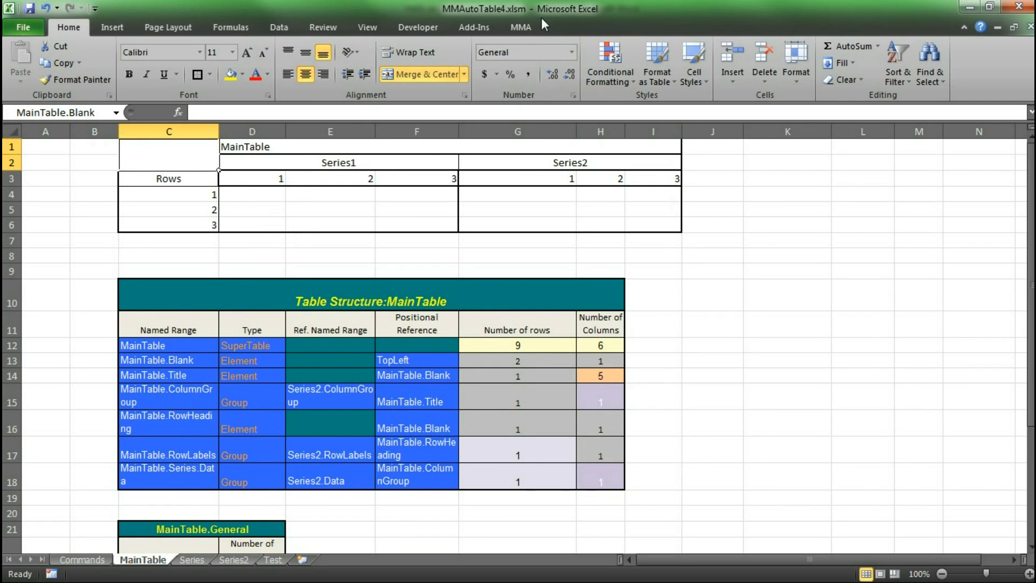
# Step: Open the CreateTable dialog and set the MainTable range C1:I6 as the main template table
pyautogui.click(521, 28)
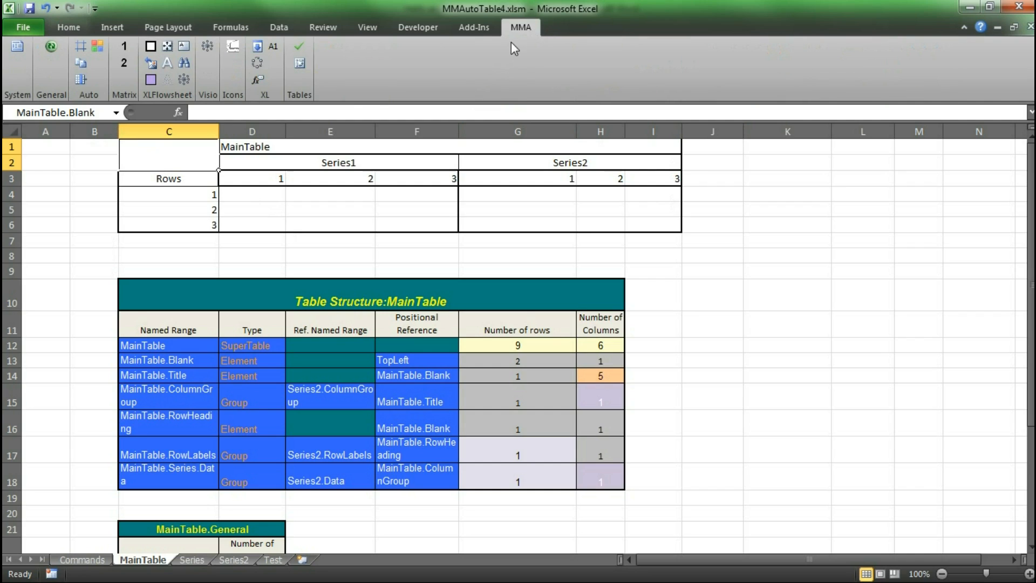
pyautogui.click(300, 63)
pyautogui.moveTo(330, 122); pyautogui.dragTo(328, 122)
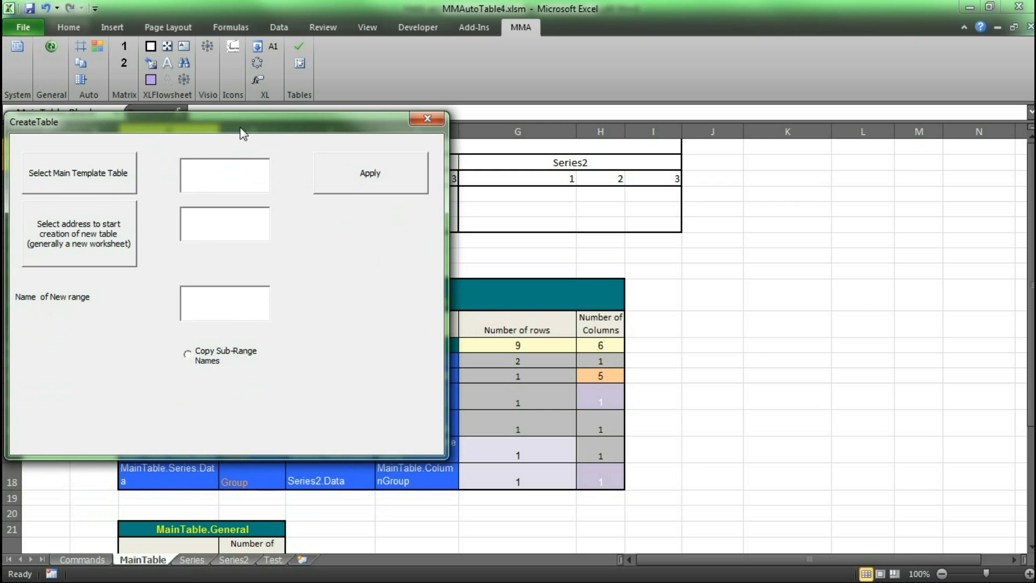
pyautogui.moveTo(248, 129); pyautogui.dragTo(769, 263)
pyautogui.moveTo(664, 225); pyautogui.dragTo(168, 145)
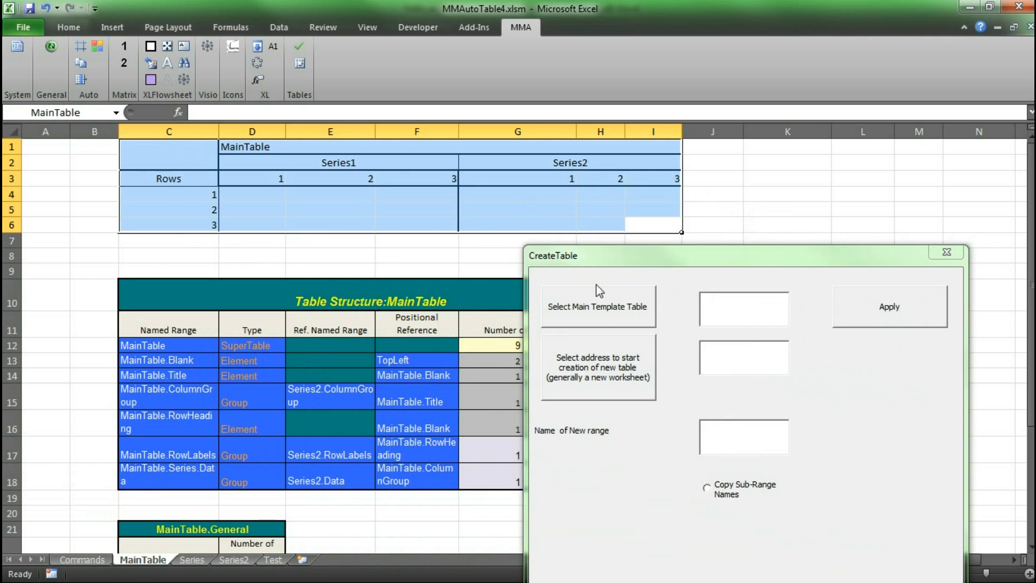
pyautogui.click(597, 306)
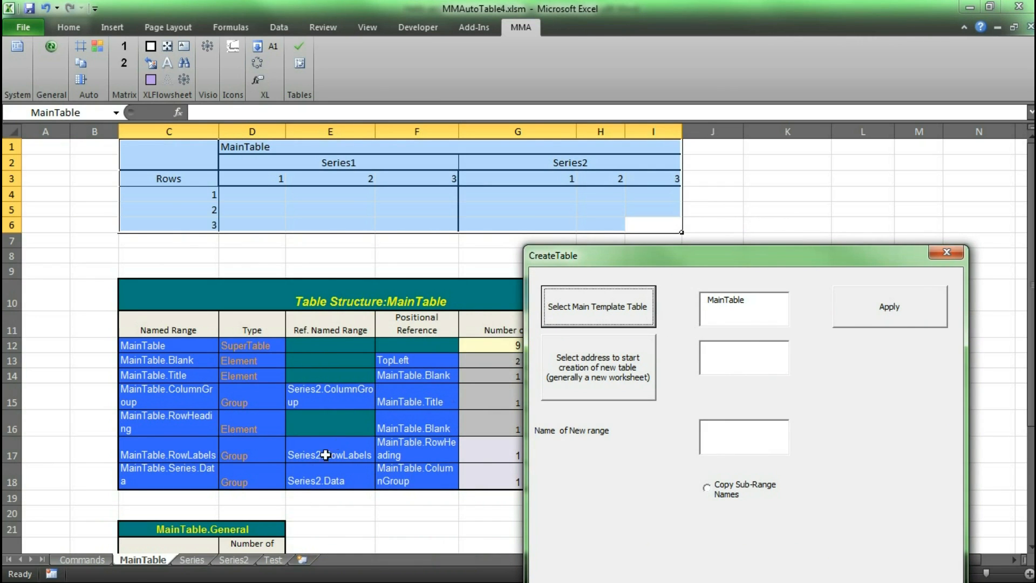
# Step: Create a table named test starting at cell B2 of the Test sheet, then return to the MainTable sheet and close the dialog
pyautogui.click(272, 560)
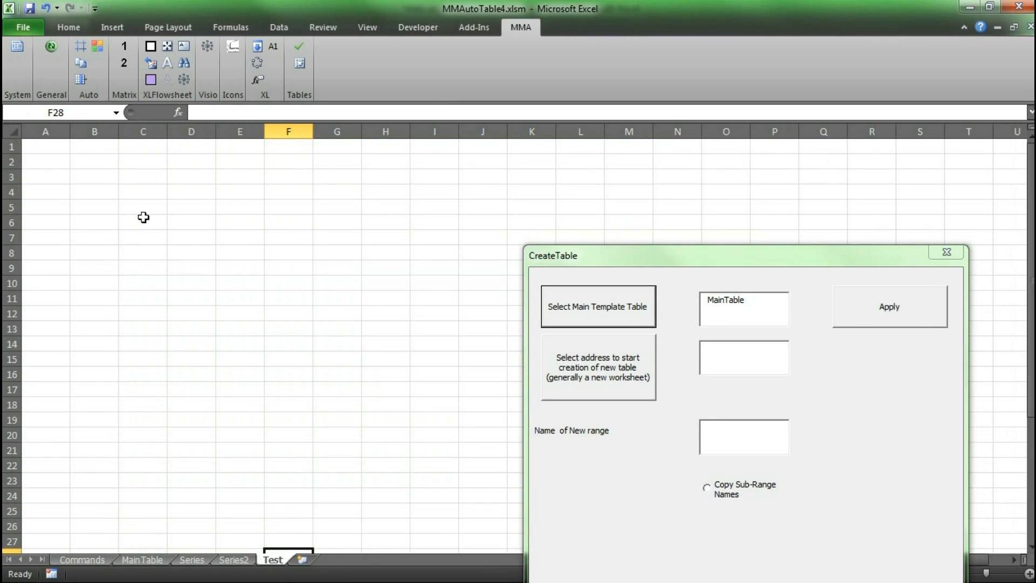
pyautogui.click(93, 162)
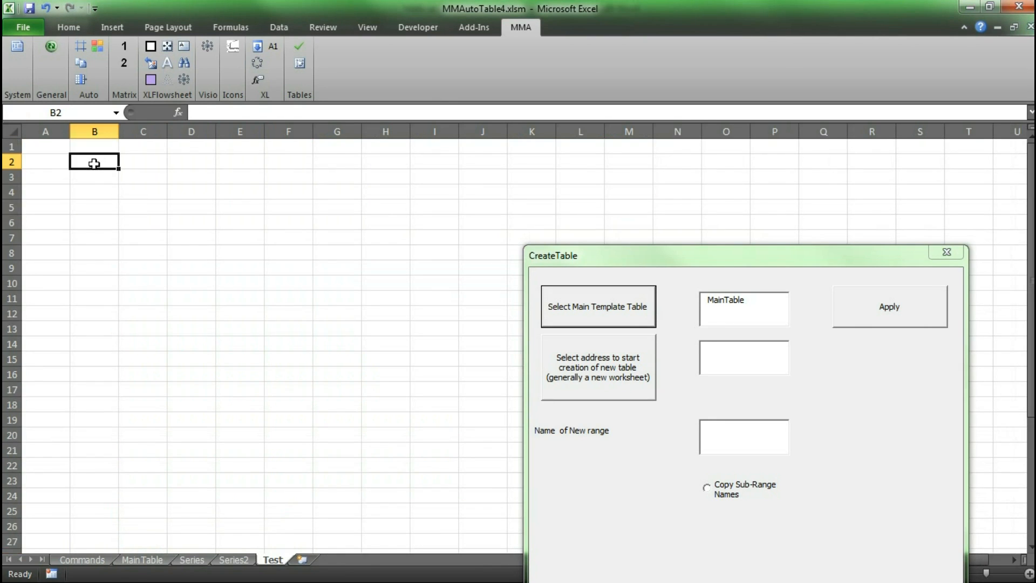
pyautogui.click(604, 361)
pyautogui.click(713, 438)
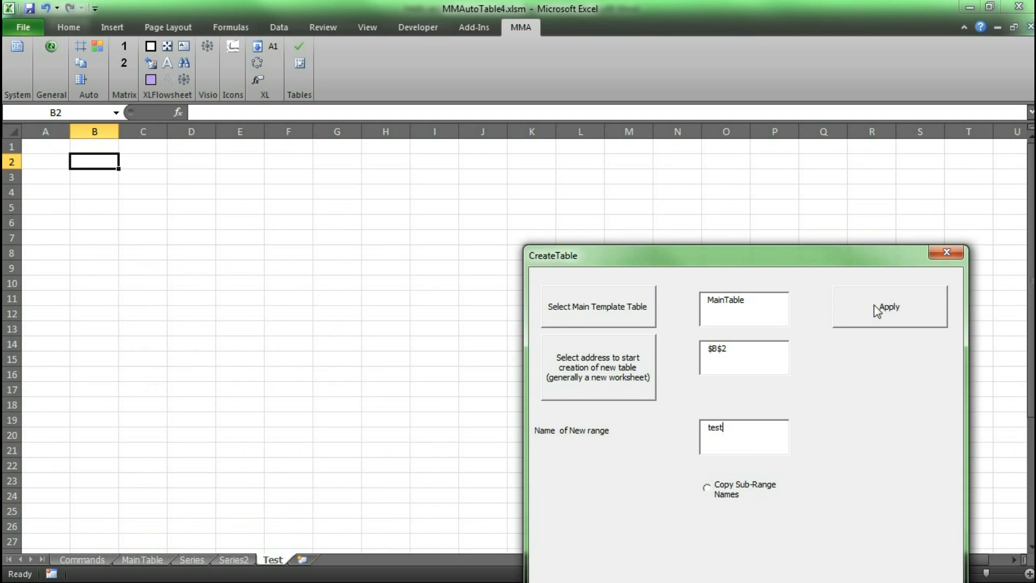
pyautogui.click(856, 322)
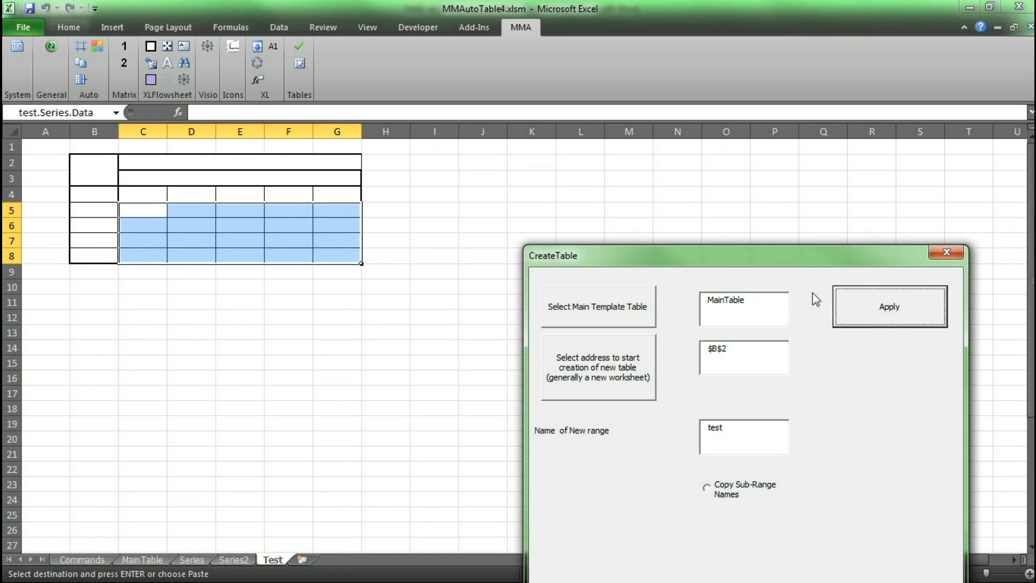
pyautogui.click(347, 254)
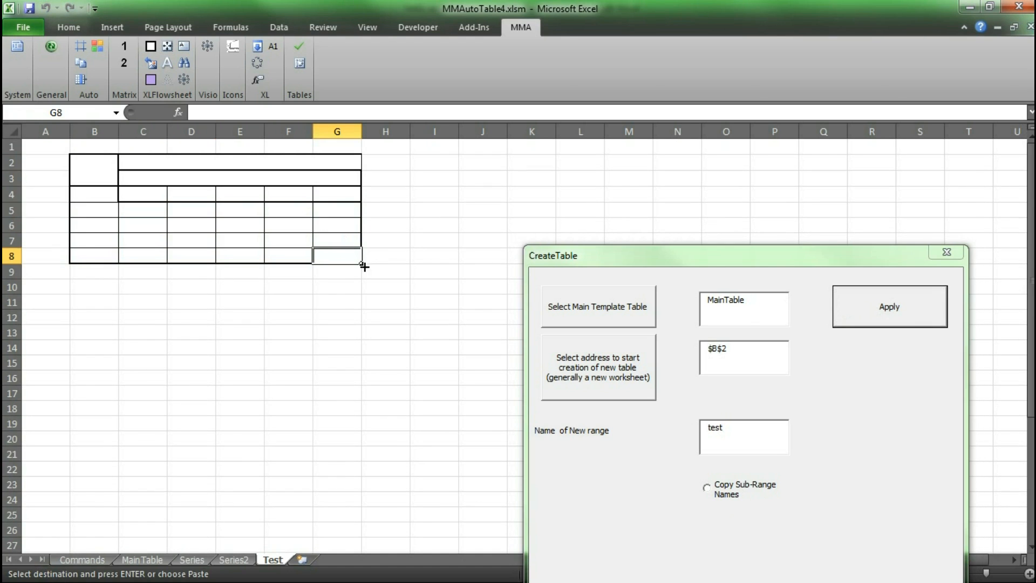
pyautogui.click(342, 289)
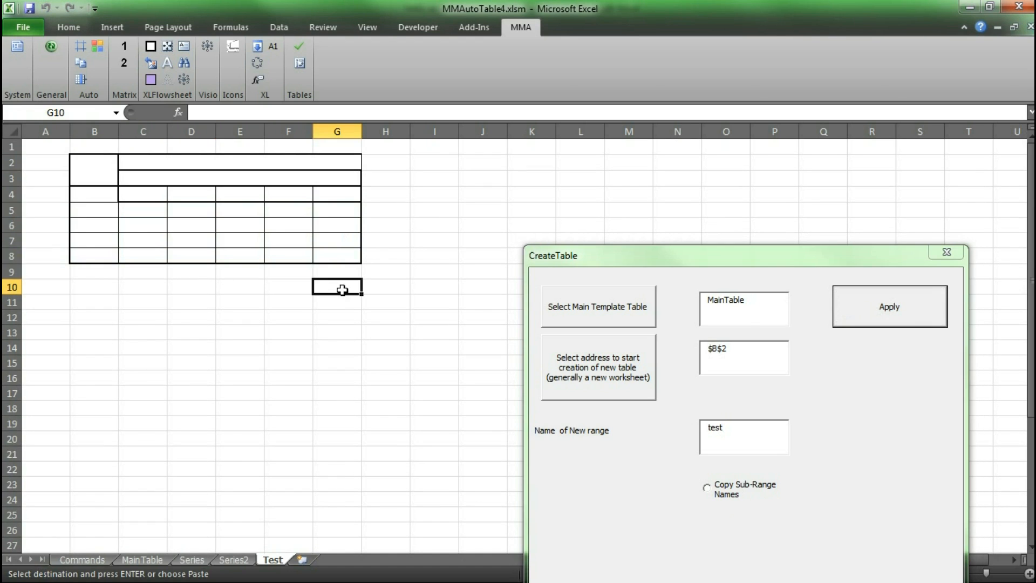
pyautogui.click(129, 561)
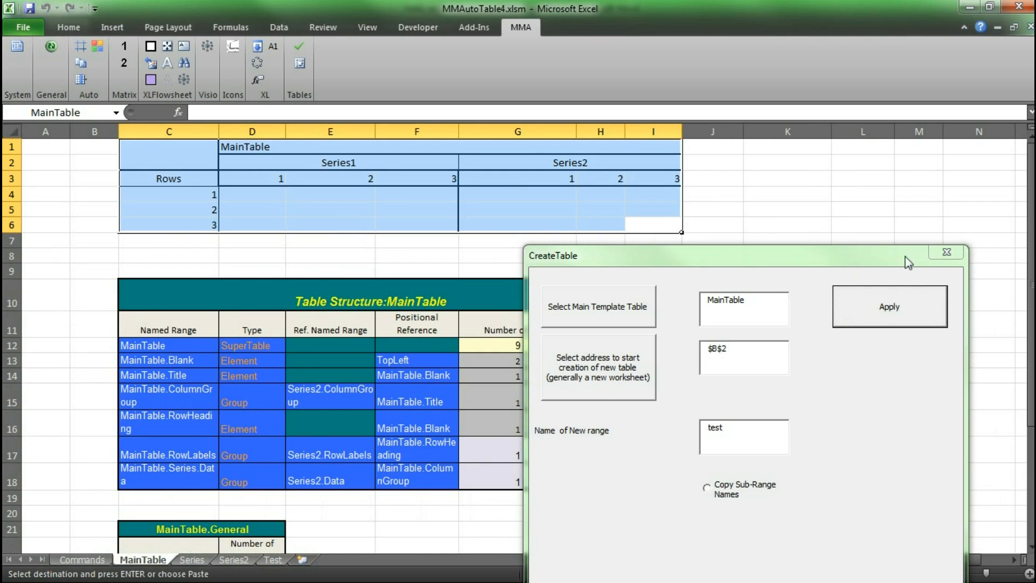
pyautogui.click(946, 252)
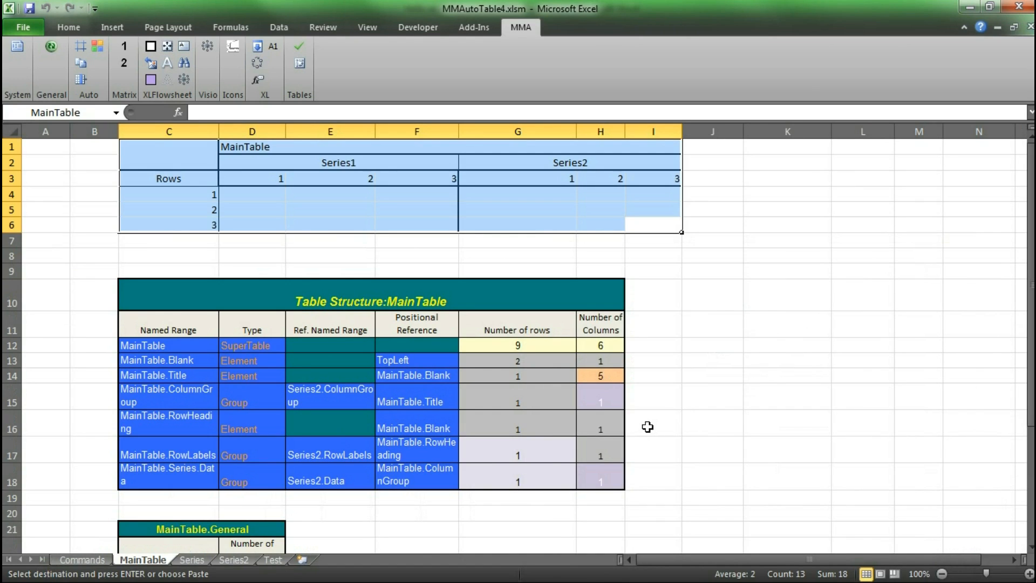
# Step: Apply the custom MMTableH... cell style to the MainTable title cell in row 1
pyautogui.click(647, 427)
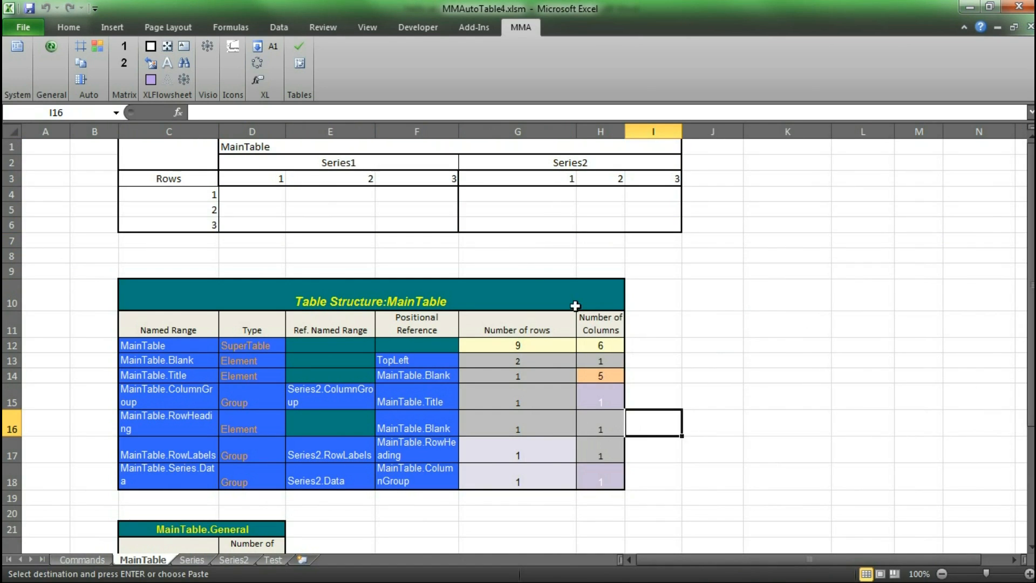
pyautogui.click(558, 149)
pyautogui.click(69, 26)
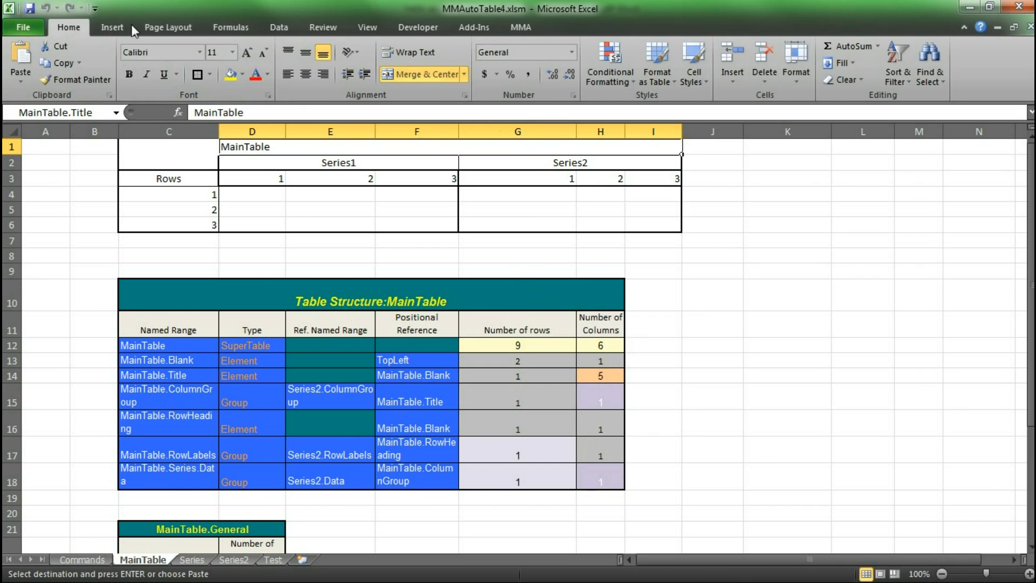
pyautogui.click(698, 84)
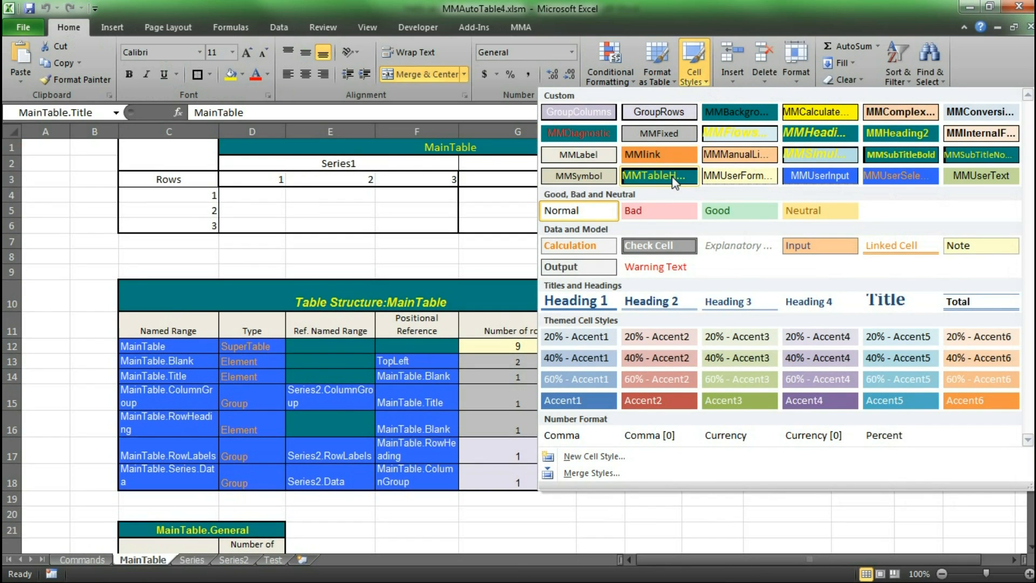
pyautogui.click(673, 178)
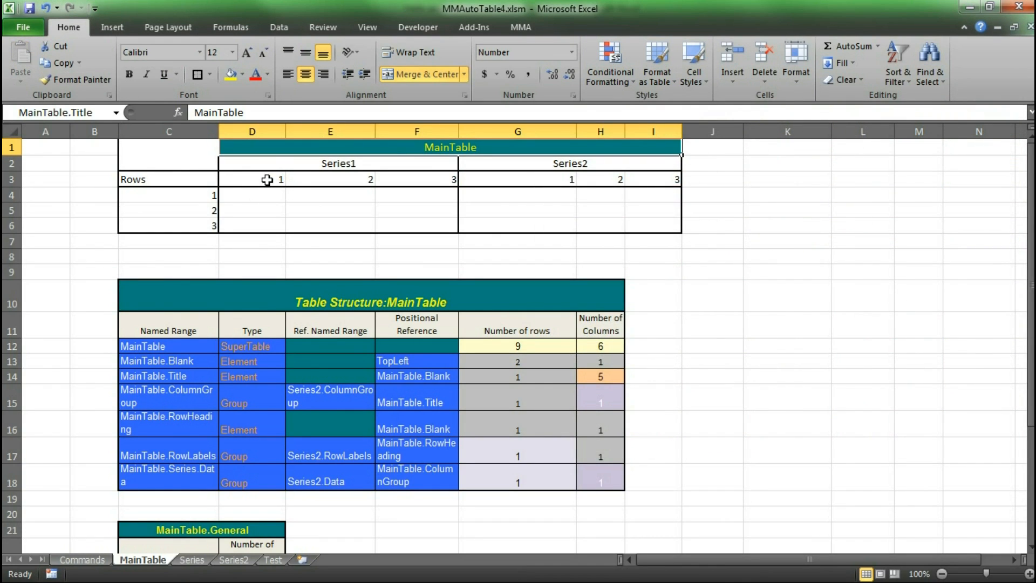
# Step: Set the number of rows to 2 for MainTable.RowLabels and MainTable.Series.Data in the table structure
pyautogui.click(555, 450)
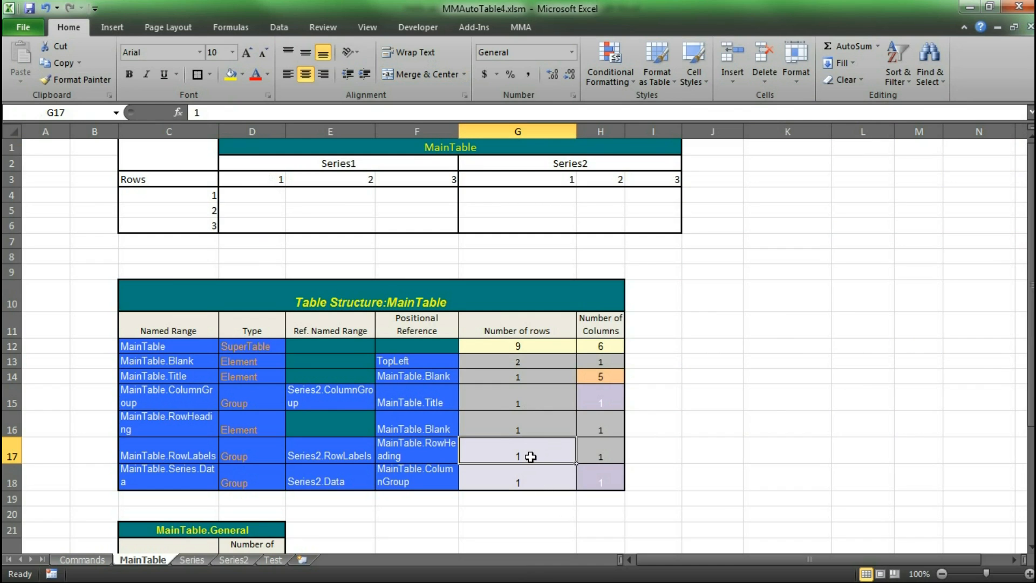
pyautogui.write('2')
pyautogui.click(531, 483)
pyautogui.write('2')
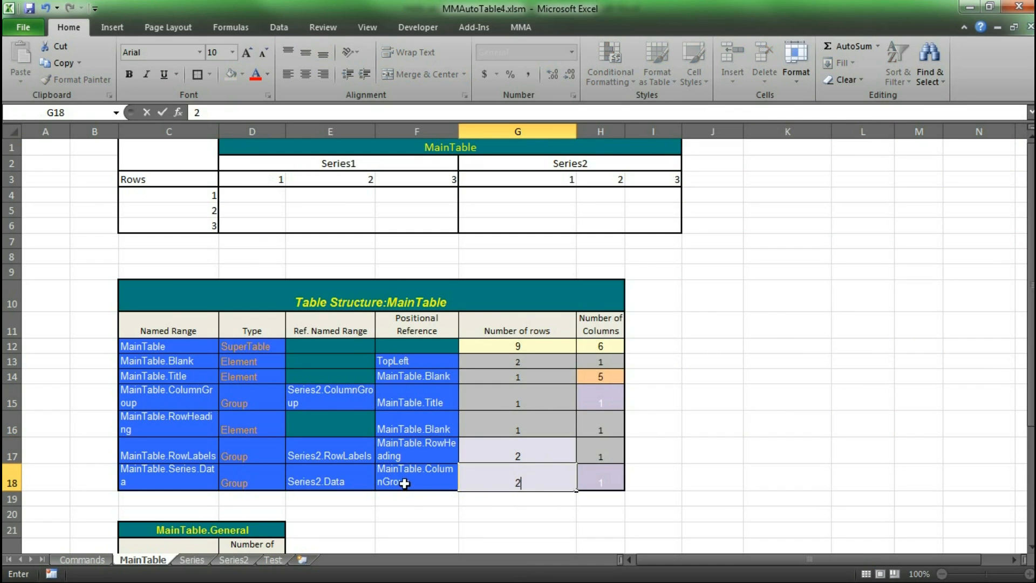
pyautogui.click(410, 500)
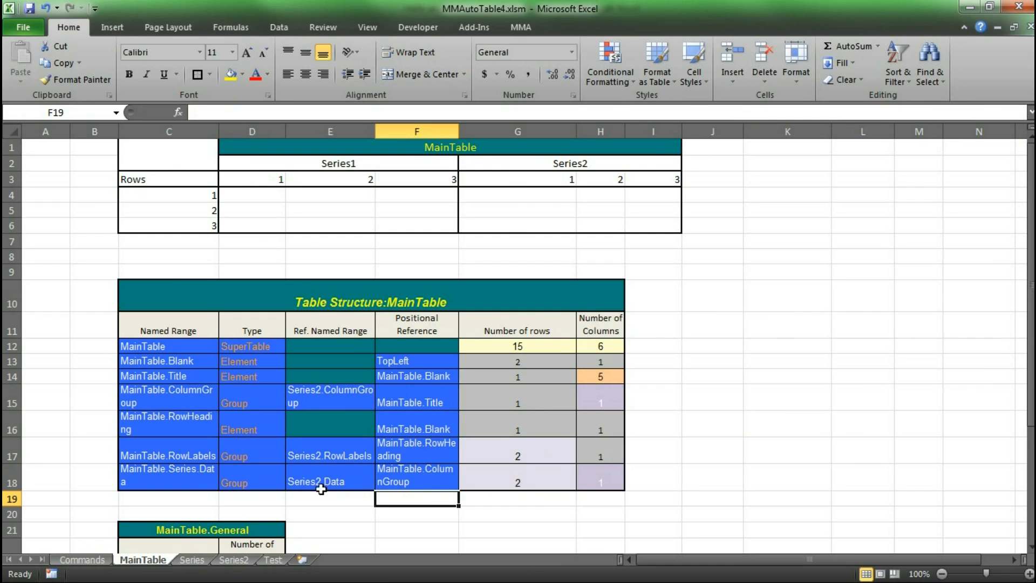
# Step: Set the number of group rows to 2 and group columns to 3 in the MainTable.General table
pyautogui.scroll(-1, 305, 491)
pyautogui.click(180, 535)
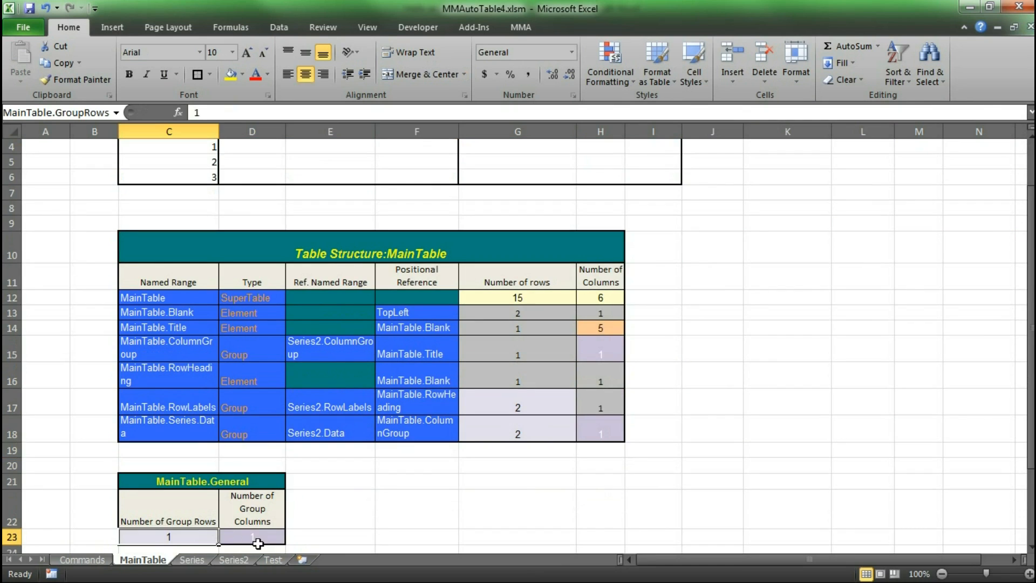
pyautogui.write('2')
pyautogui.click(259, 537)
pyautogui.write('3')
pyautogui.click(418, 506)
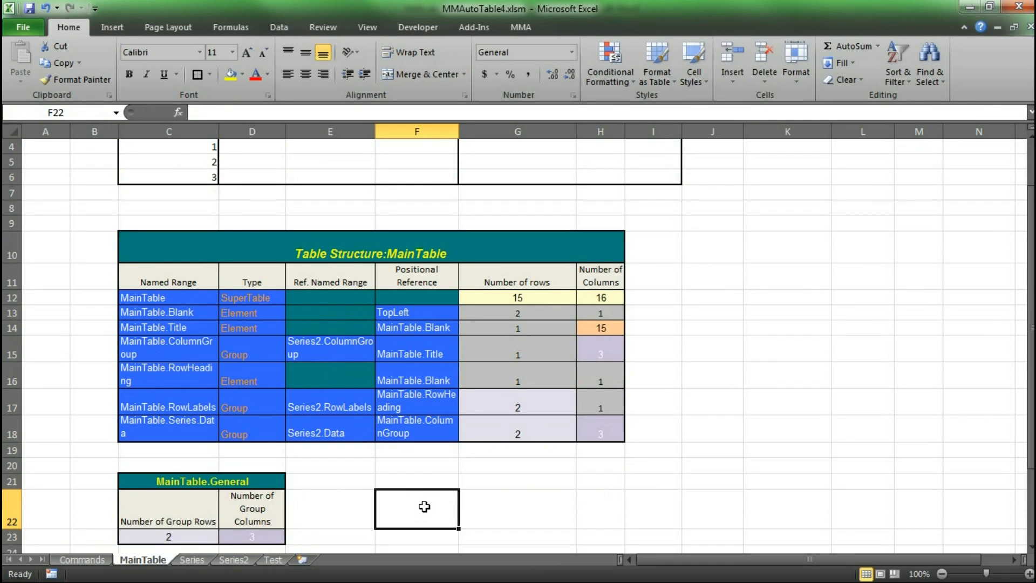
# Step: Reopen the CreateTable dialog from the MainTable sheet and set the restyled MainTable range as the main template table
pyautogui.scroll(1, 381, 495)
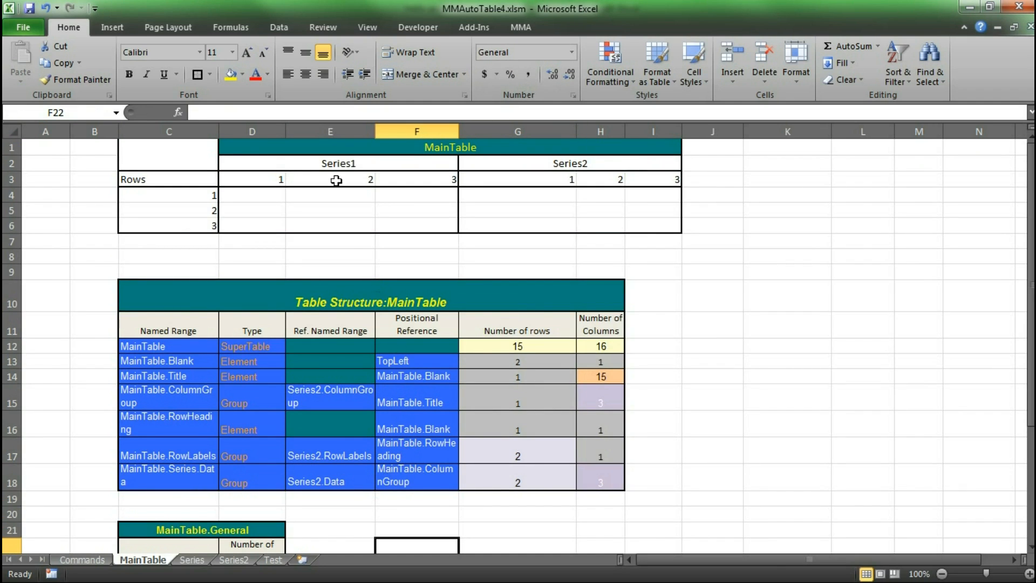
pyautogui.click(82, 559)
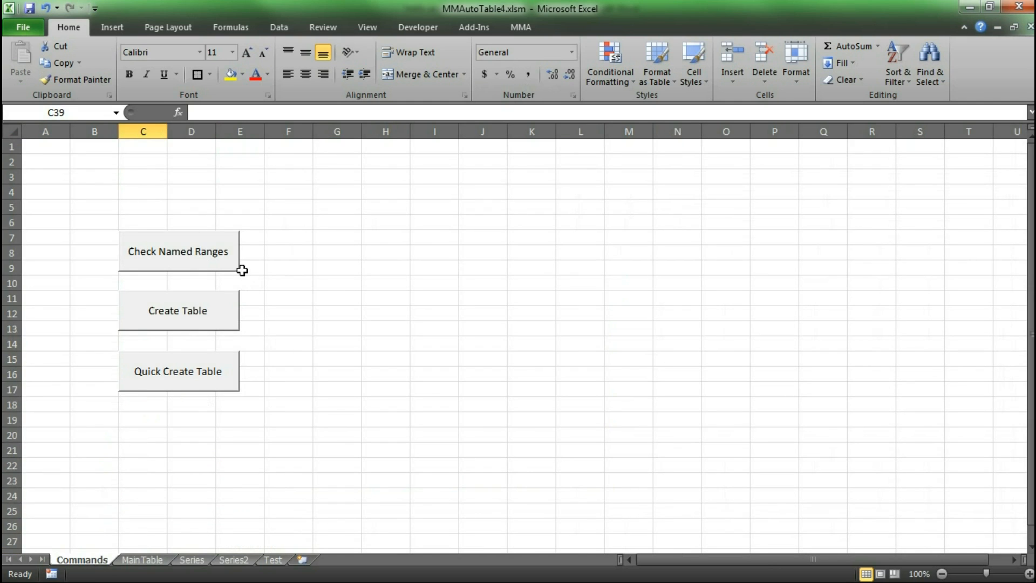
pyautogui.click(146, 560)
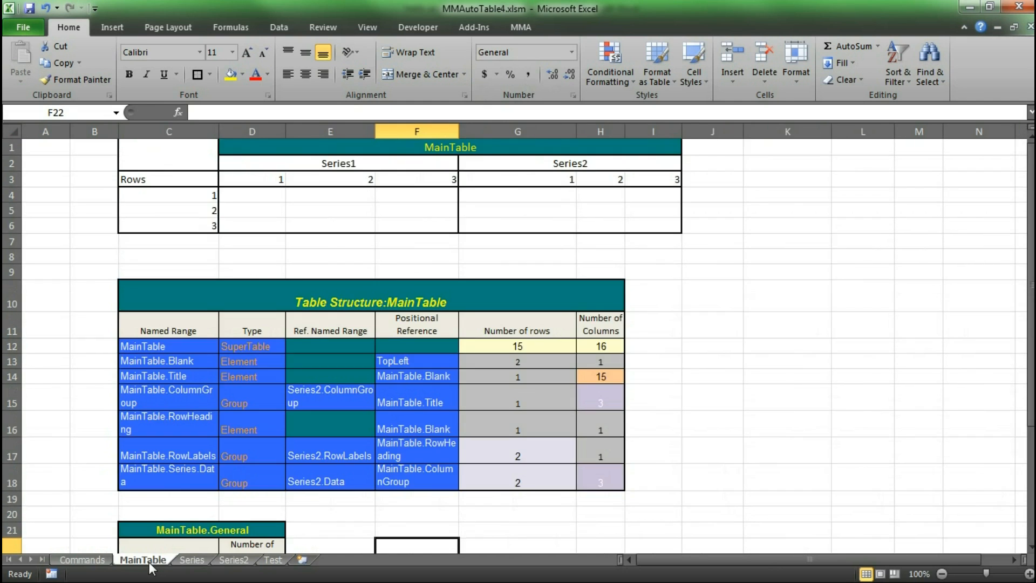
pyautogui.click(521, 27)
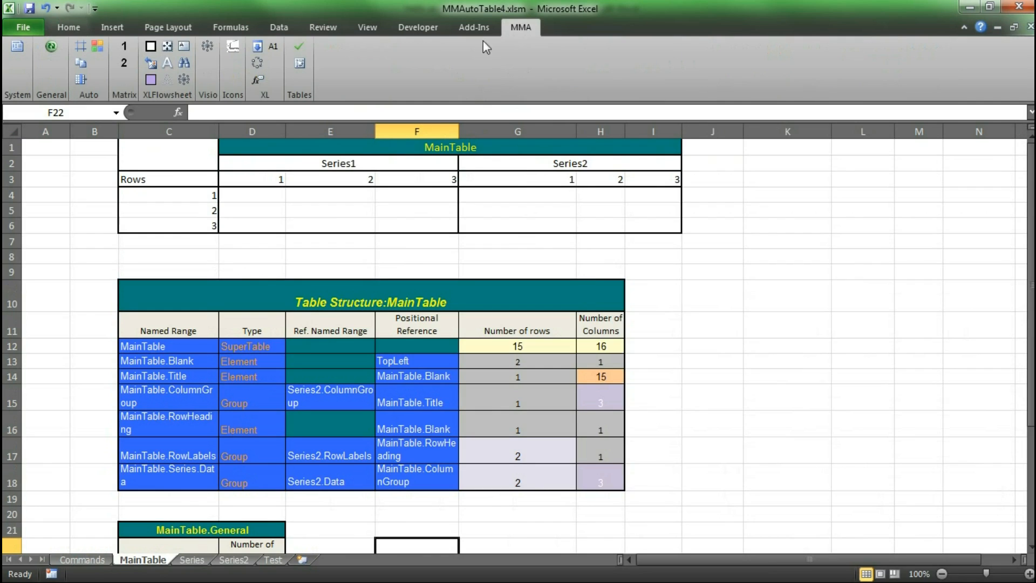
pyautogui.click(300, 64)
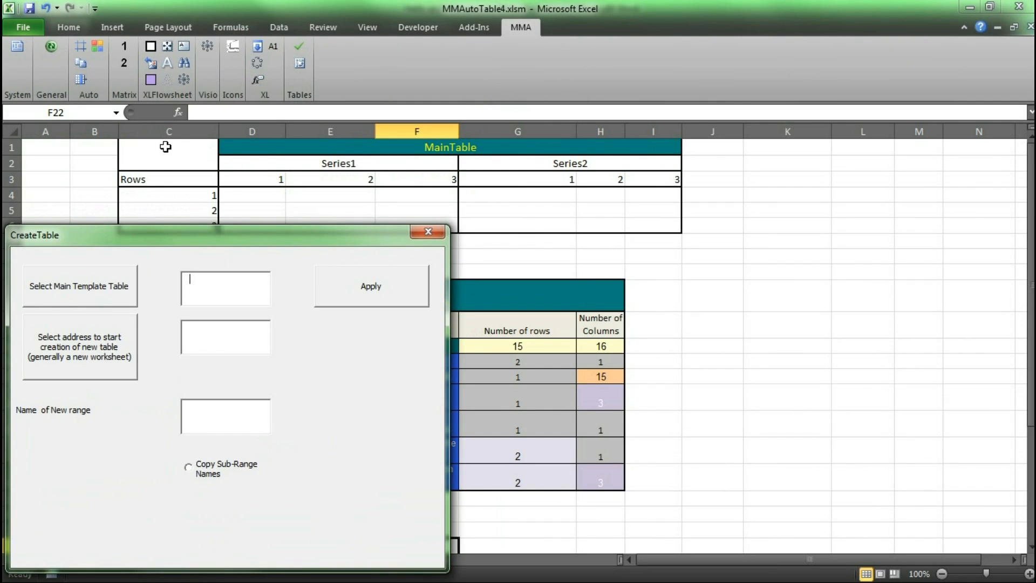
pyautogui.moveTo(165, 146); pyautogui.dragTo(548, 240)
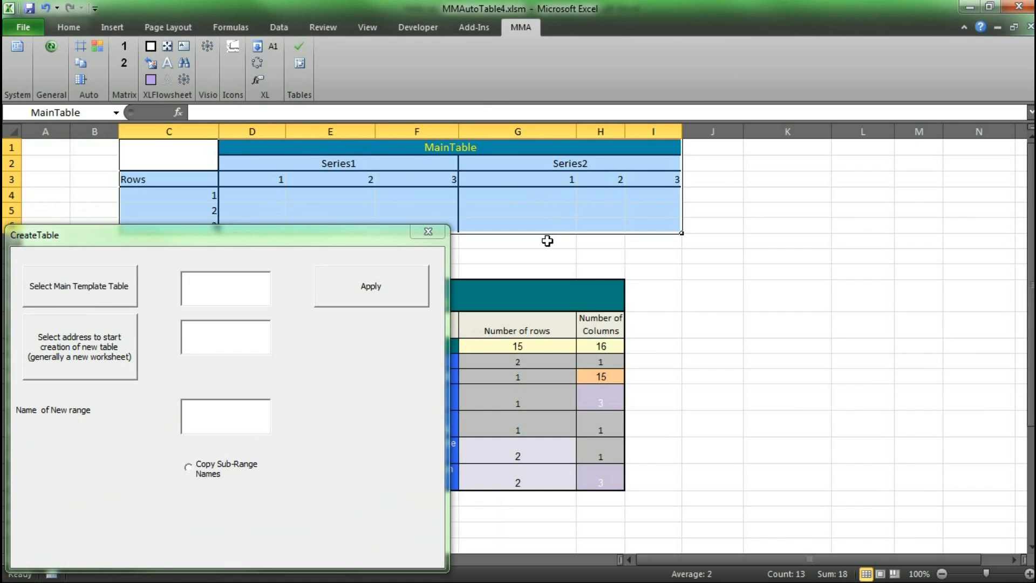
pyautogui.click(125, 284)
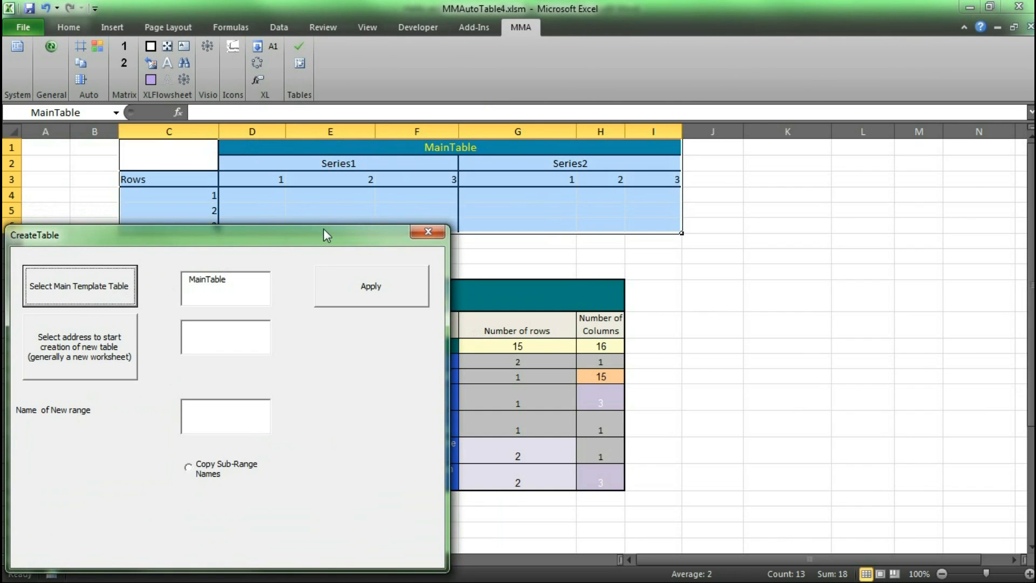
# Step: Set cell B11 on the Test sheet as the start address for the new table in the CreateTable dialog
pyautogui.moveTo(334, 240); pyautogui.dragTo(696, 126)
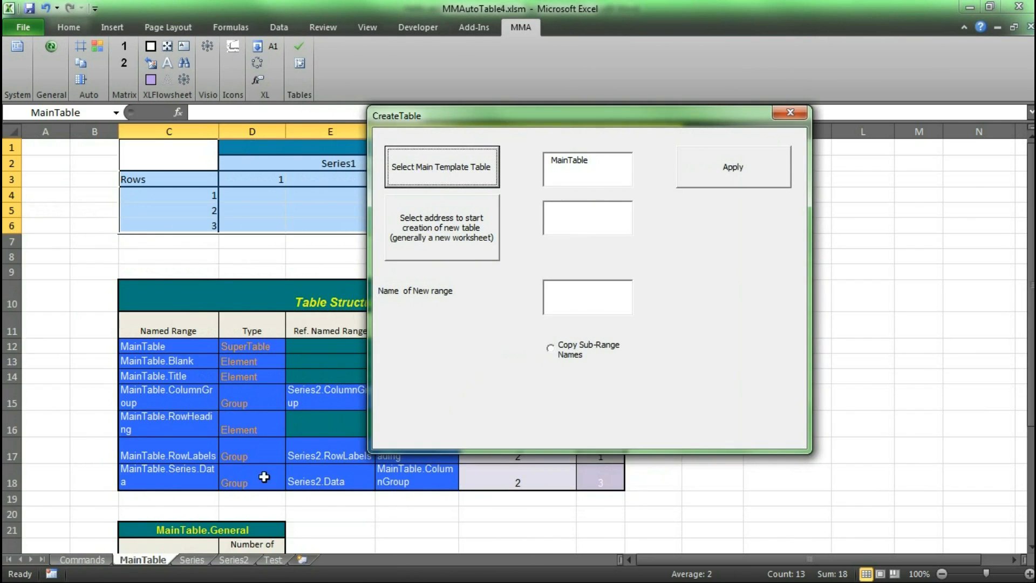
pyautogui.click(273, 559)
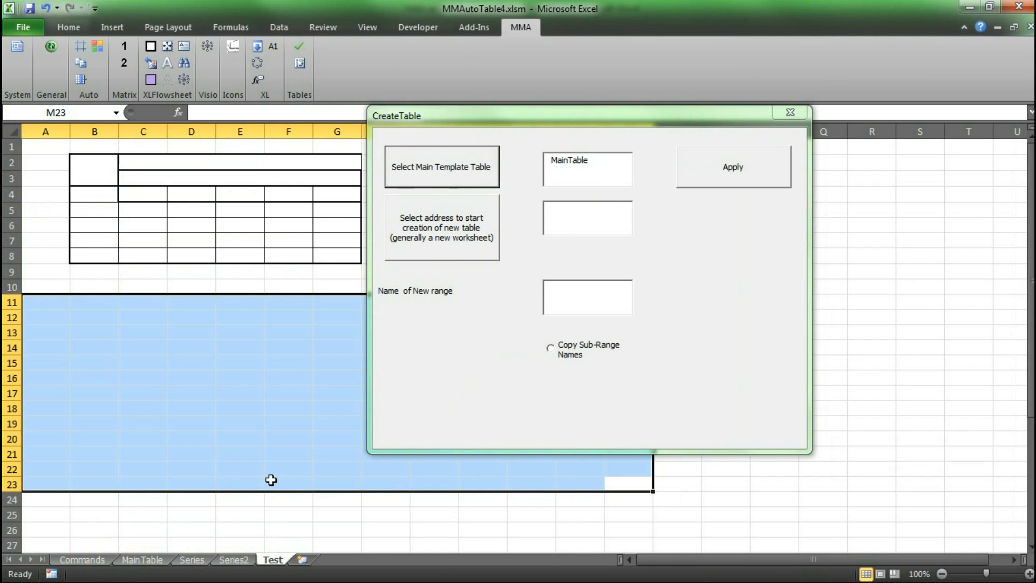
pyautogui.click(106, 302)
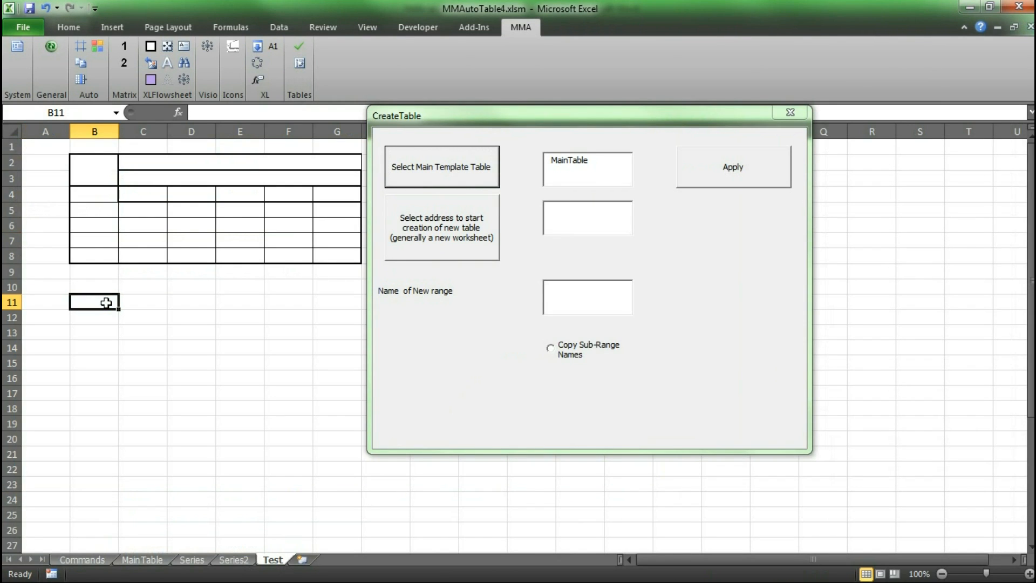
pyautogui.click(447, 243)
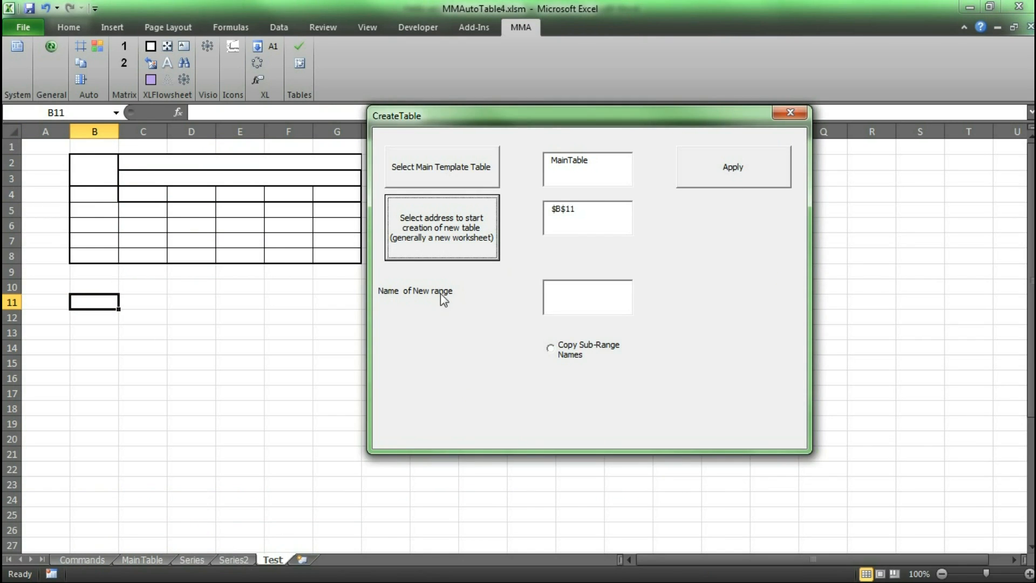
# Step: Name the new range test2, generate the table on the Test sheet and close the CreateTable dialog
pyautogui.click(613, 301)
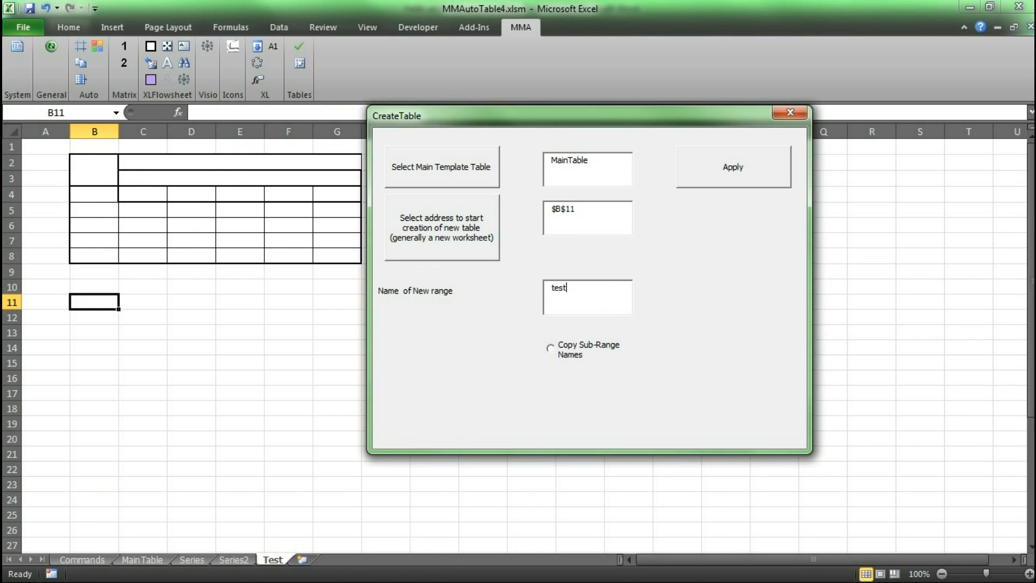
pyautogui.click(726, 183)
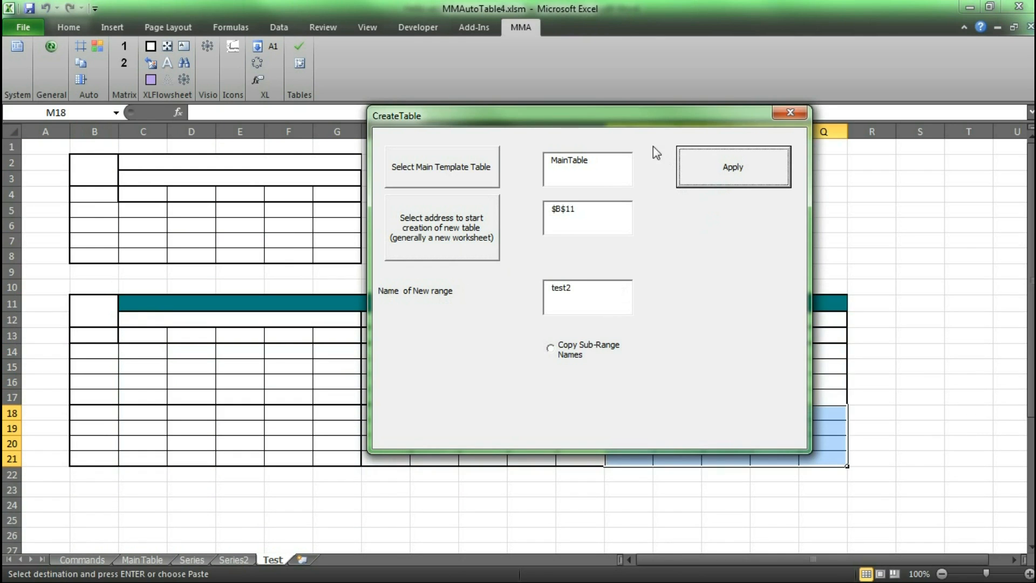
pyautogui.click(788, 113)
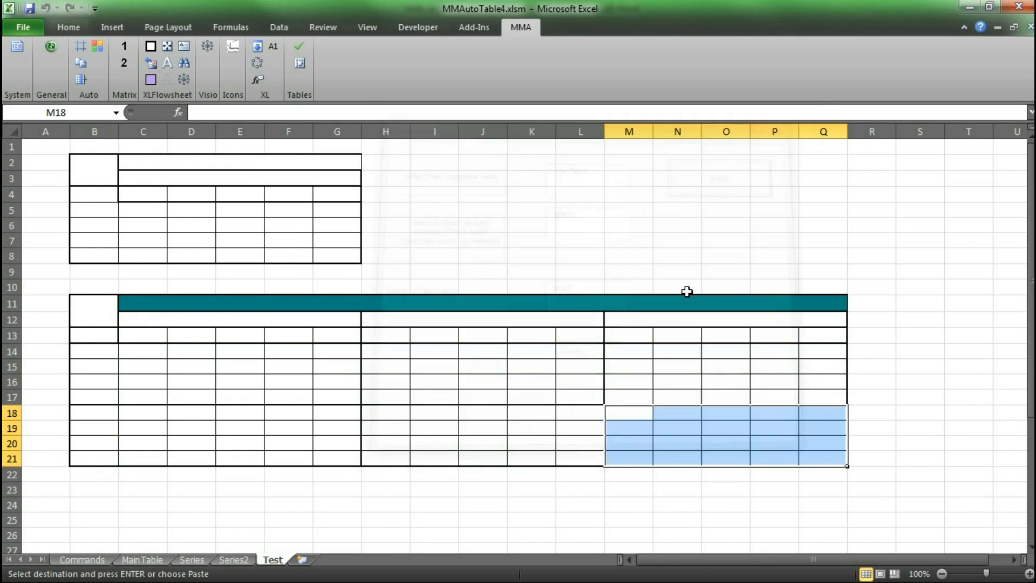
pyautogui.click(850, 462)
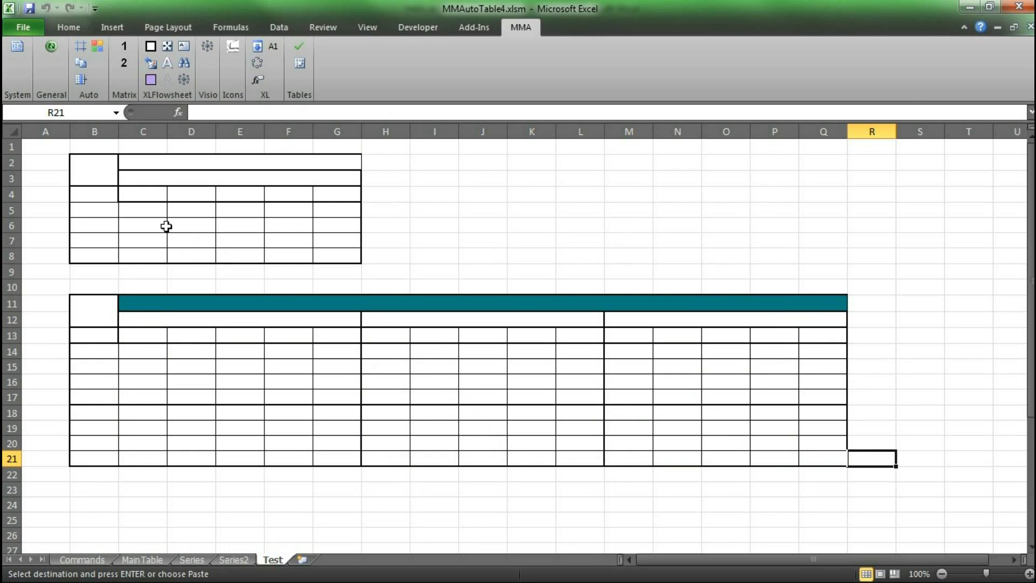
# Step: Locate the test.Blank and test2.Blank named ranges in the two generated tables on the Test sheet
pyautogui.click(114, 113)
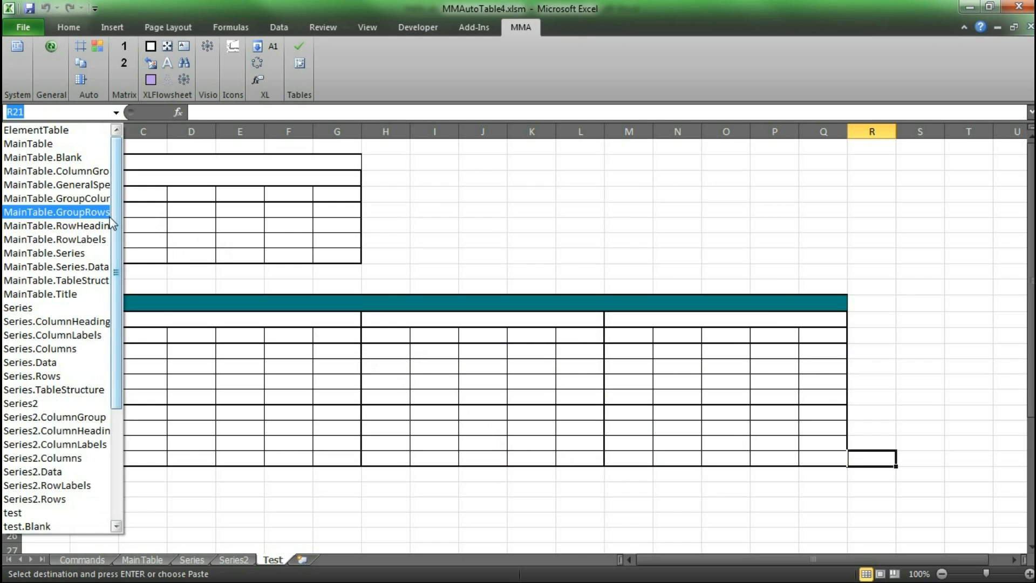
pyautogui.scroll(-5, 111, 218)
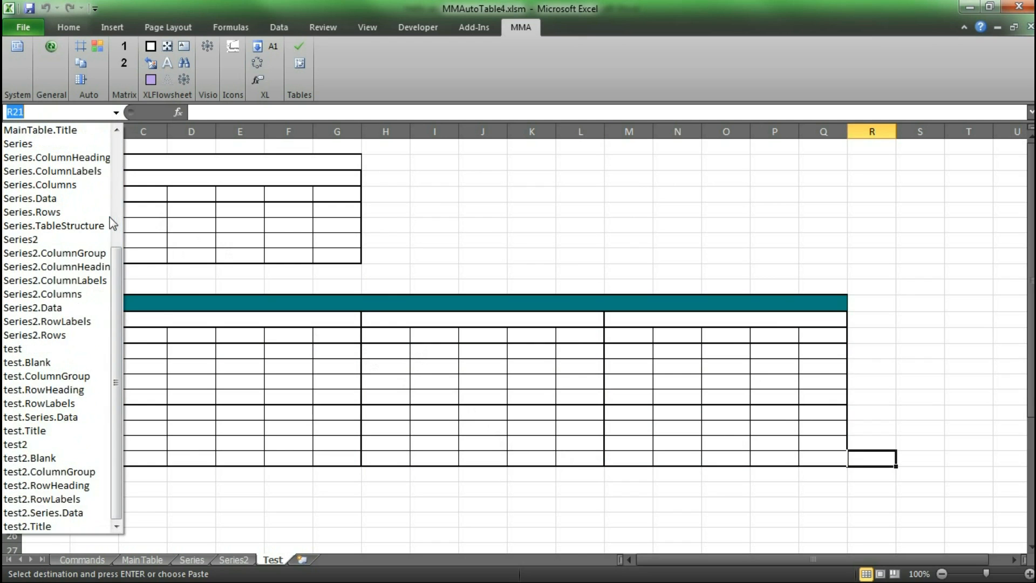
pyautogui.click(48, 362)
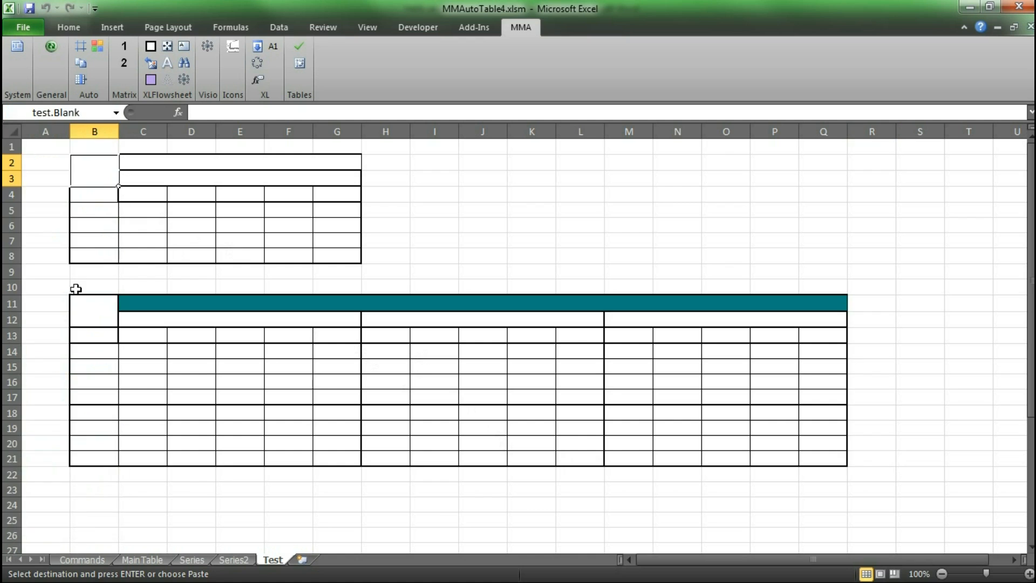
pyautogui.click(115, 112)
pyautogui.click(54, 457)
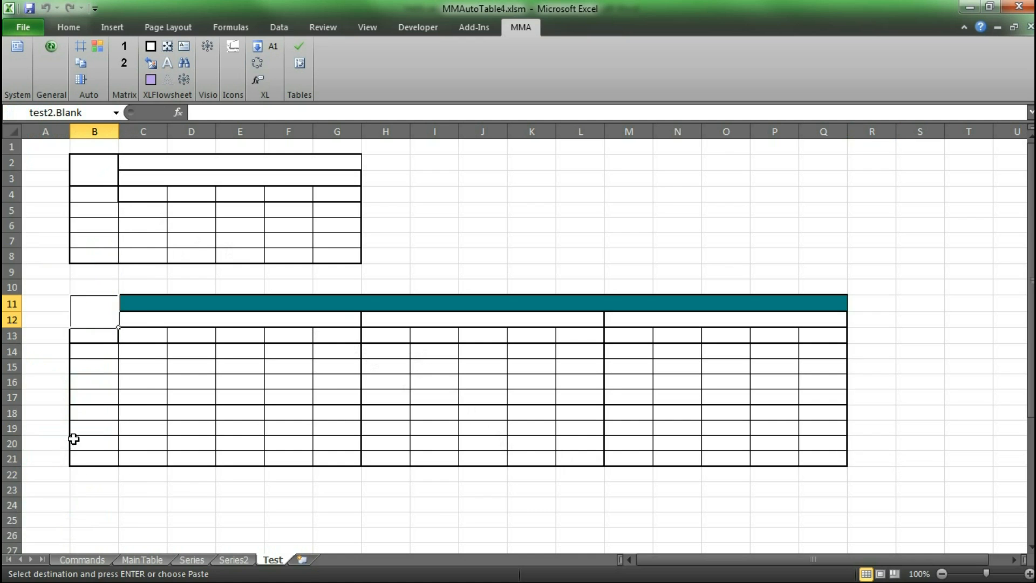
# Step: Go to the MainTable.Blank named range in the template table for comparison with the generated ranges
pyautogui.click(117, 113)
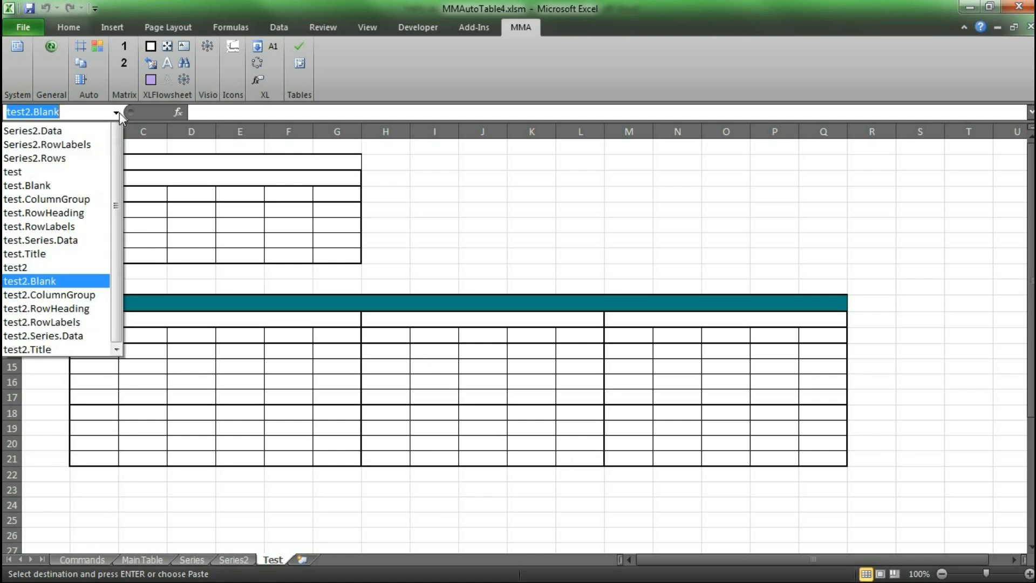
pyautogui.scroll(2, 89, 178)
pyautogui.scroll(3, 89, 178)
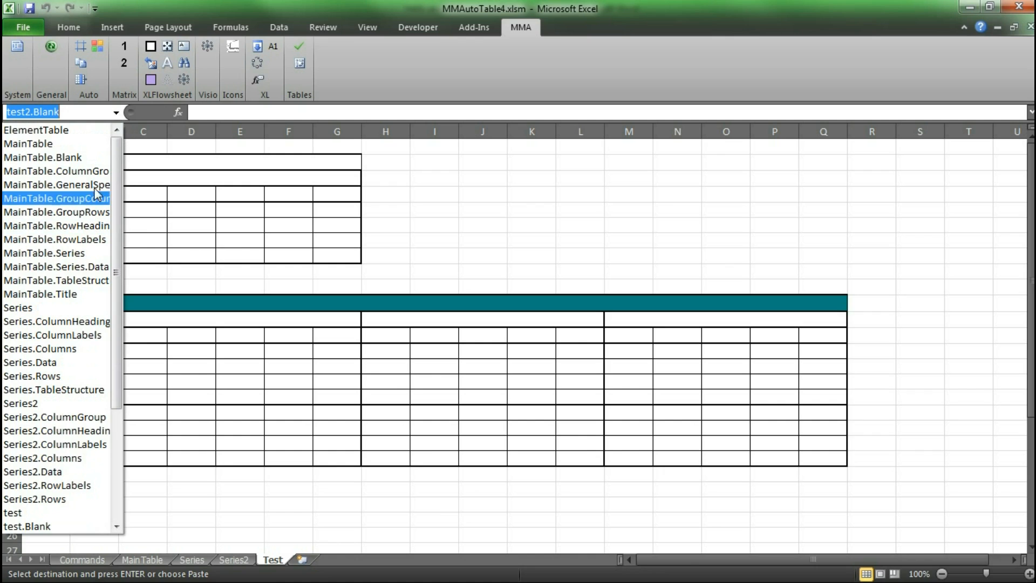
pyautogui.click(89, 157)
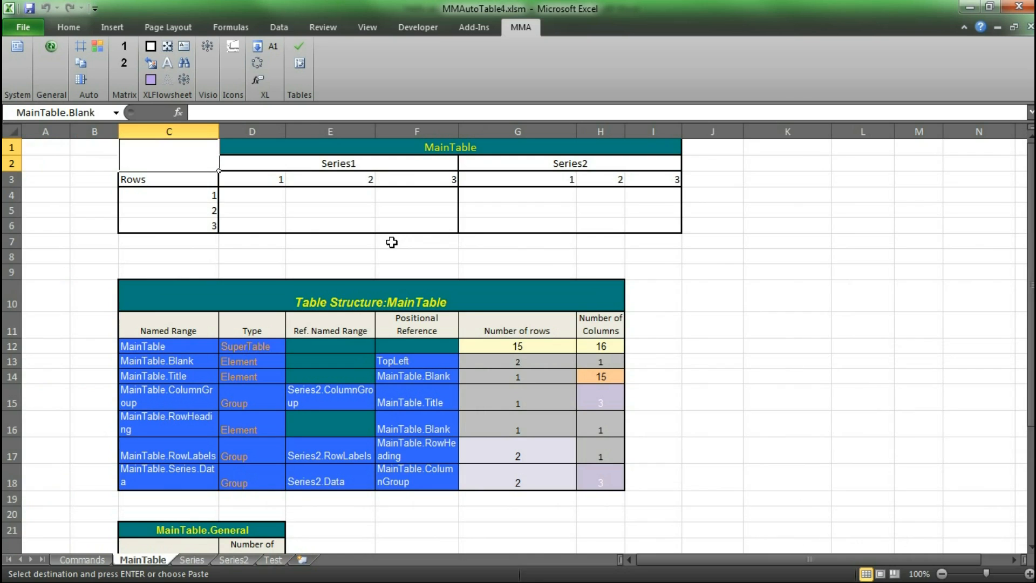
# Step: Examine the row and column counts in the table structures on the Series and Series2 sheets, including the Series2.General table
pyautogui.click(193, 561)
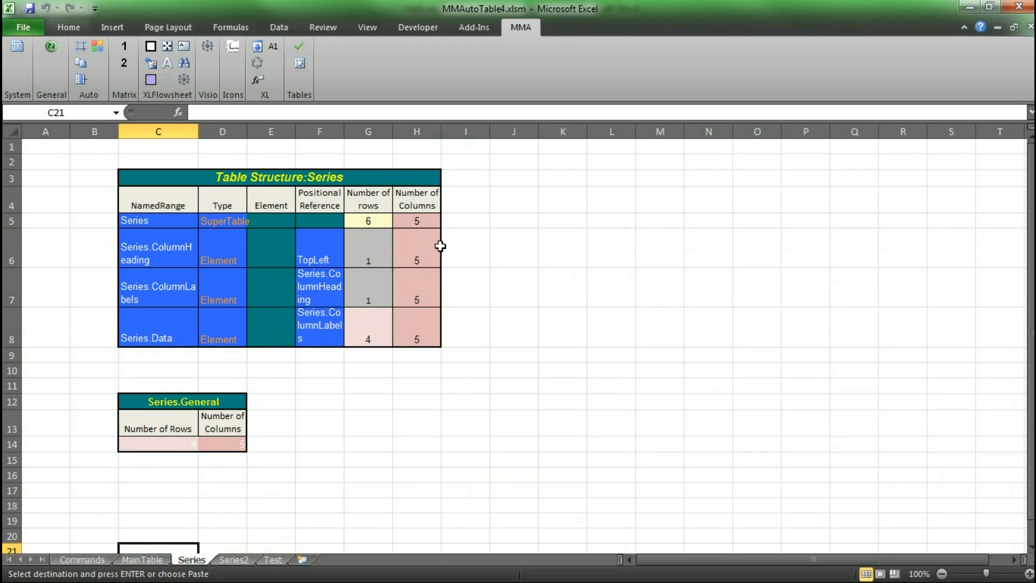
pyautogui.click(415, 343)
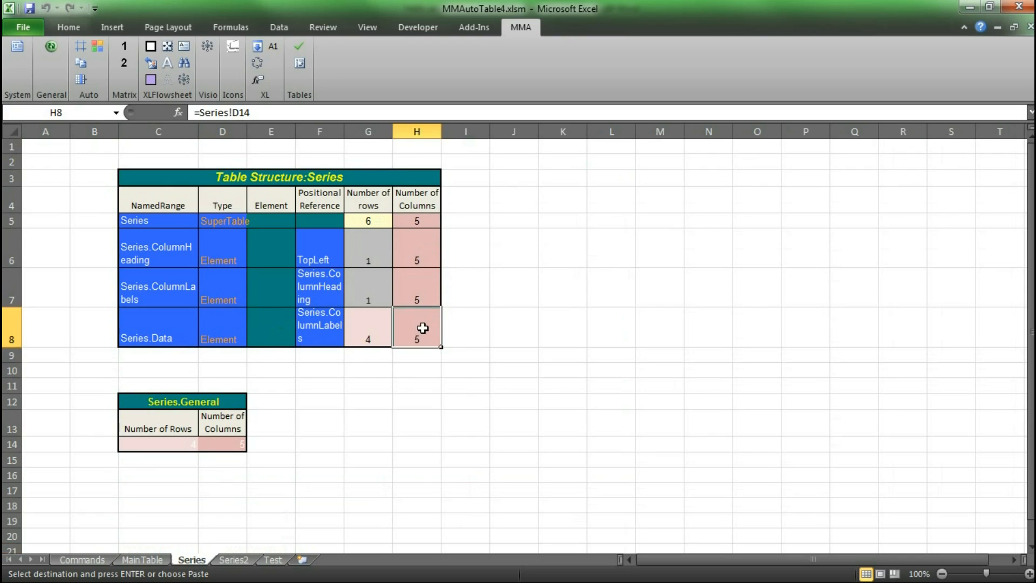
pyautogui.click(361, 332)
pyautogui.click(232, 560)
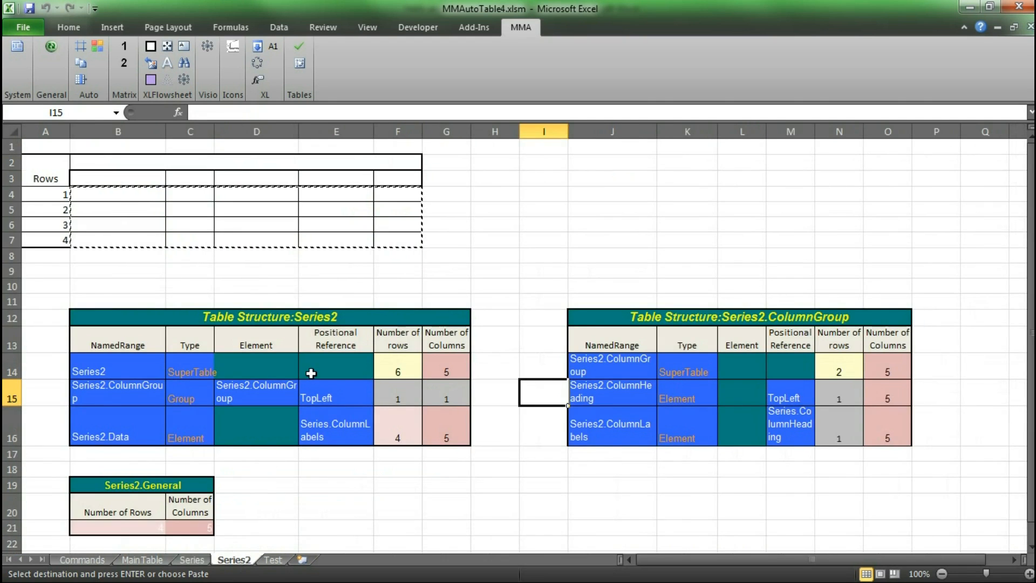
pyautogui.click(394, 427)
pyautogui.click(453, 447)
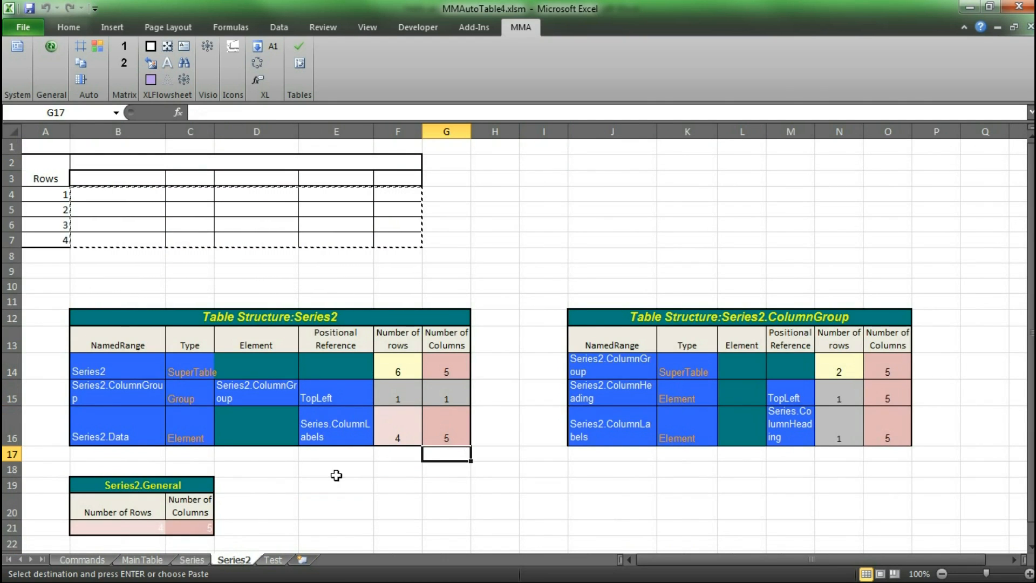
pyautogui.click(201, 527)
pyautogui.click(130, 527)
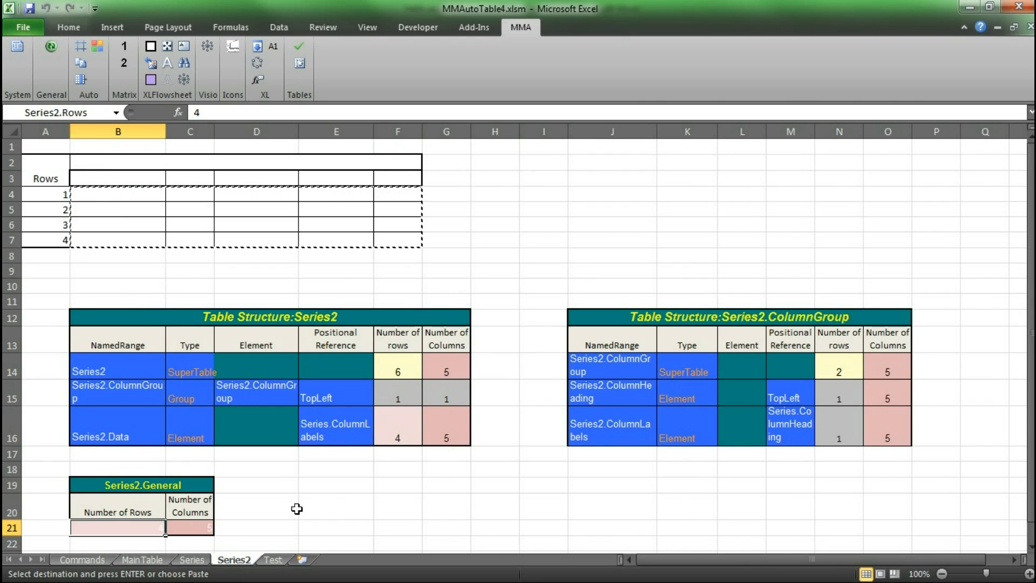
pyautogui.click(296, 508)
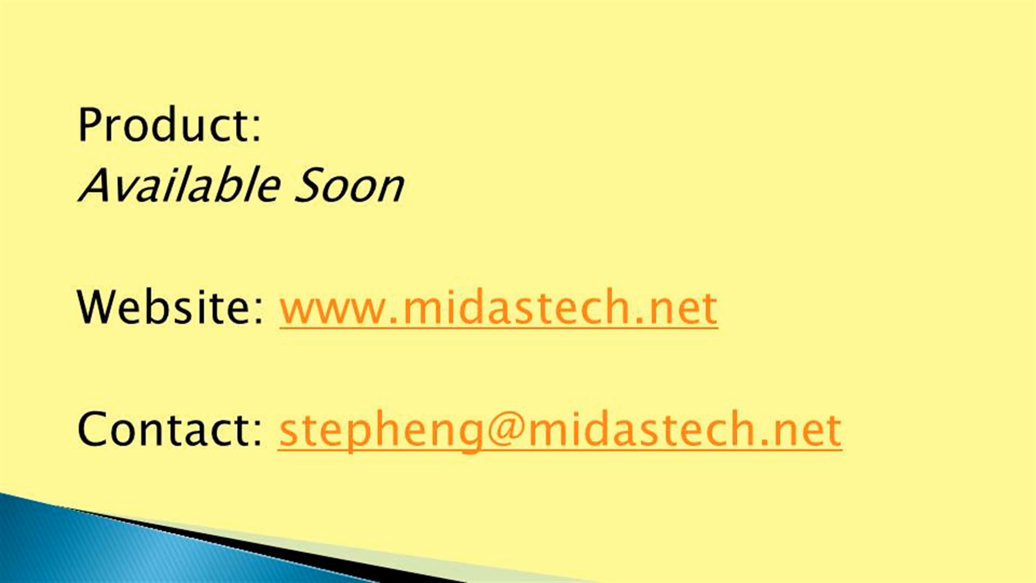